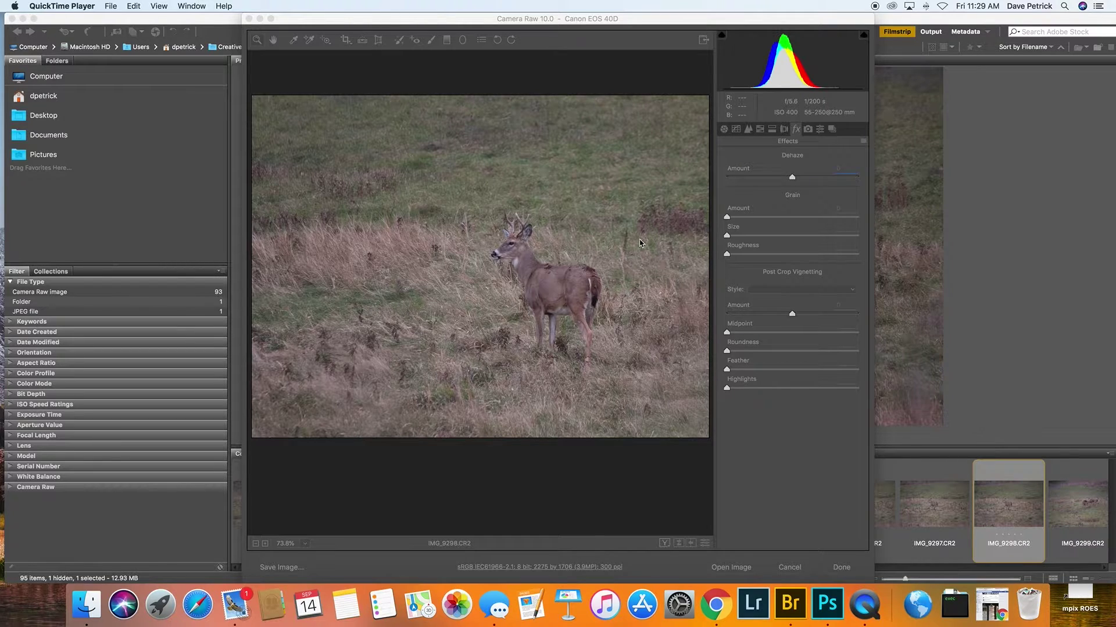
Step: Set the deer photo's Dehaze amount to +26 and the Post Crop Vignetting amount to -19
click(796, 134)
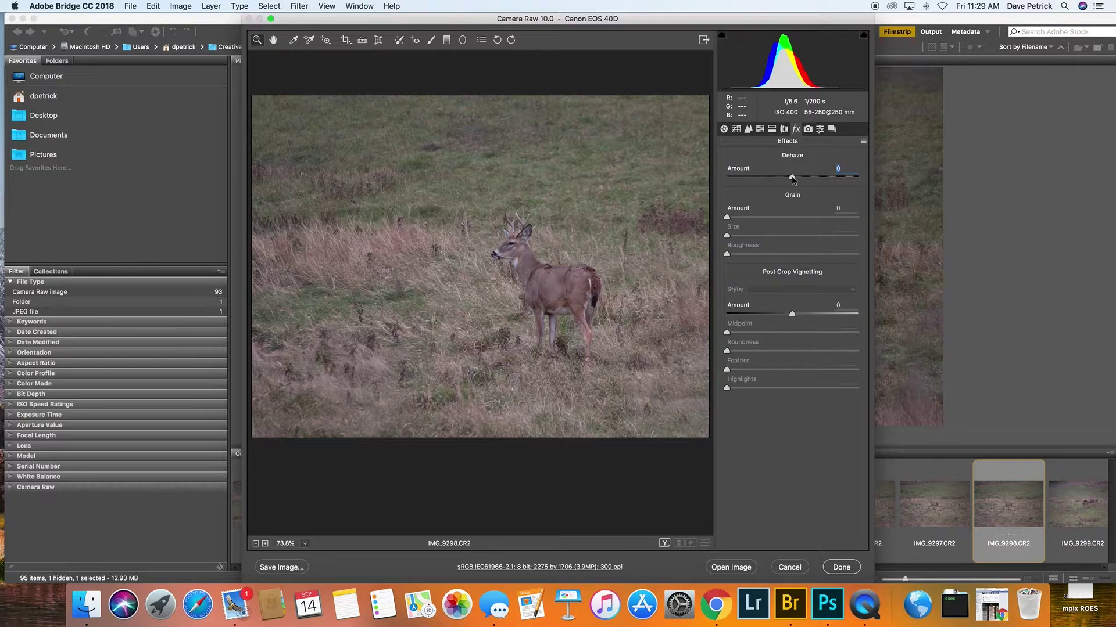
mouse_move(793, 180)
mouse_down()
mouse_move(864, 182)
mouse_move(809, 181)
mouse_up()
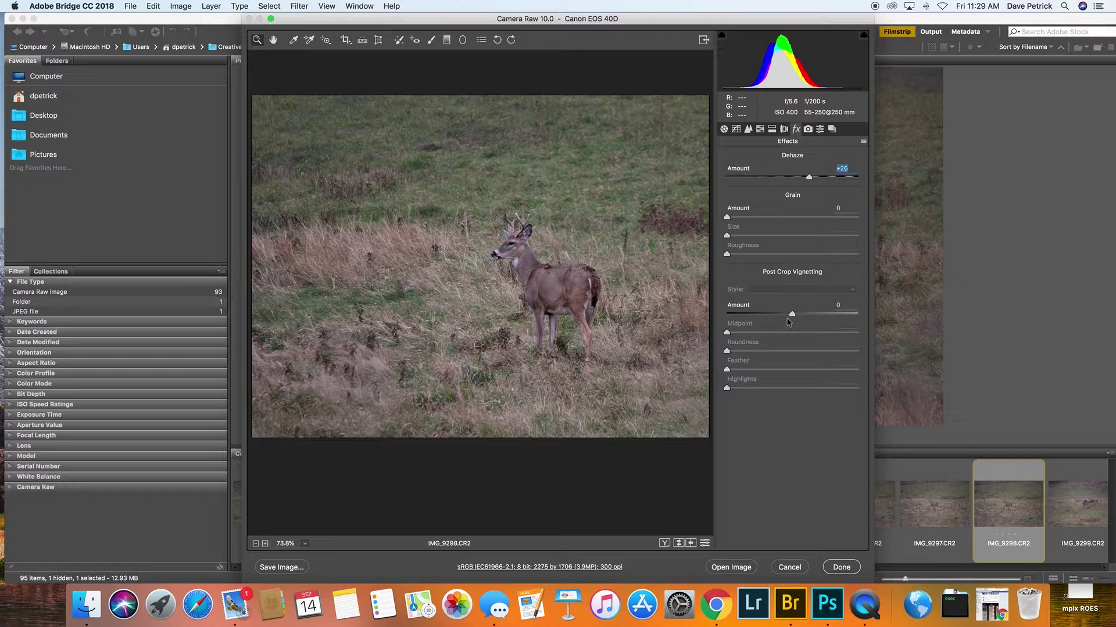
mouse_move(792, 314)
mouse_down()
mouse_move(704, 314)
mouse_move(840, 311)
mouse_move(780, 316)
mouse_up()
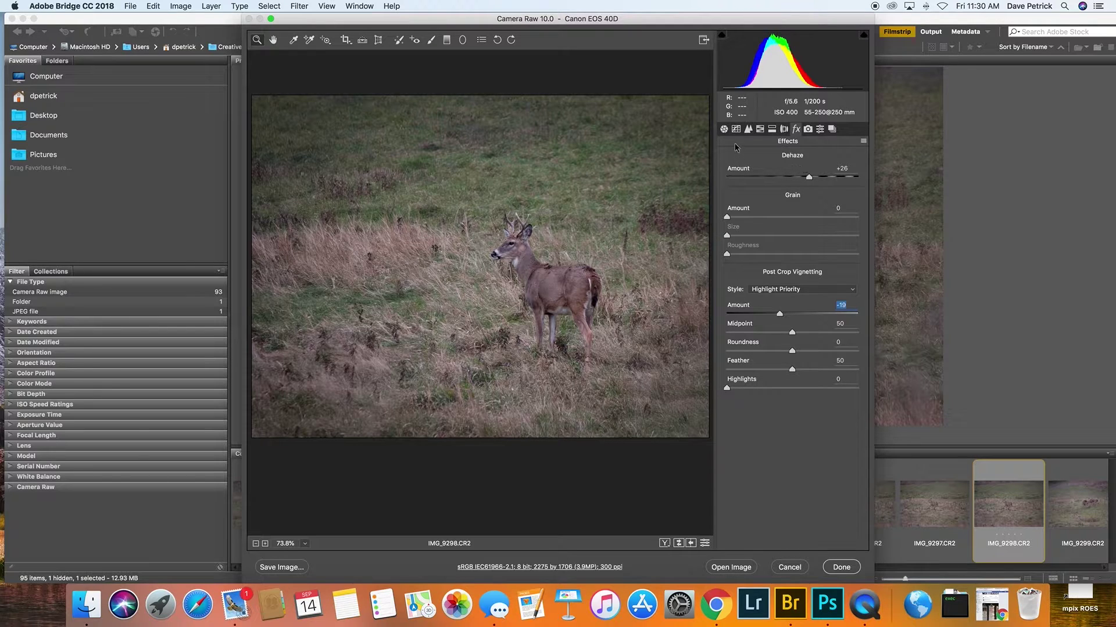
Step: In the basic adjustments, set Highlights to -77, Shadows to -48 and Blacks to -45, and fine-tune the Saturation
click(724, 130)
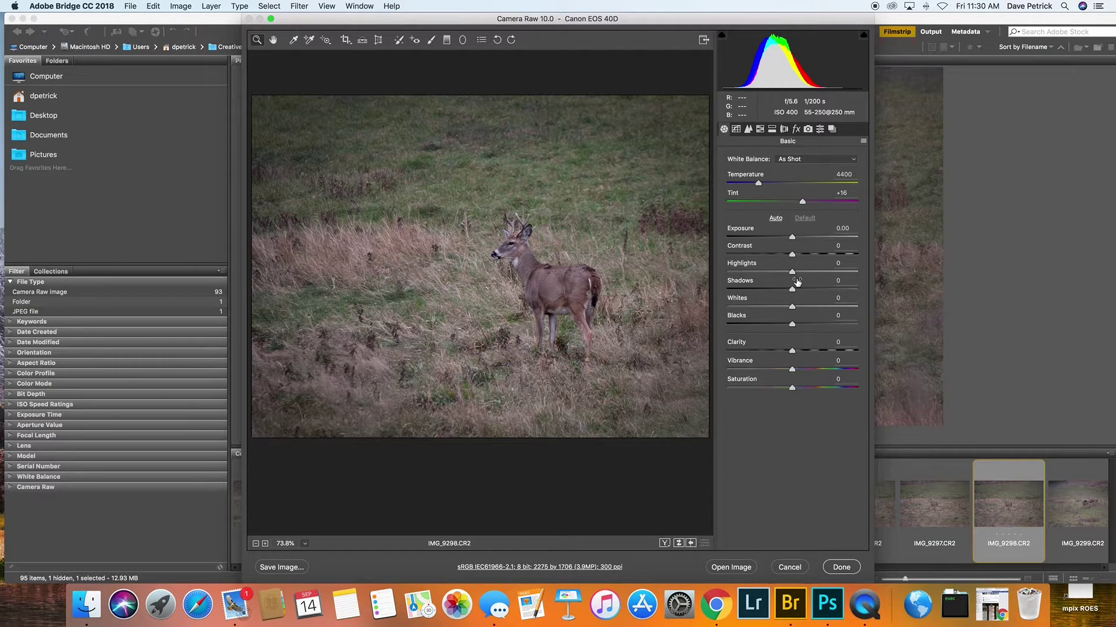
drag(791, 271, 741, 272)
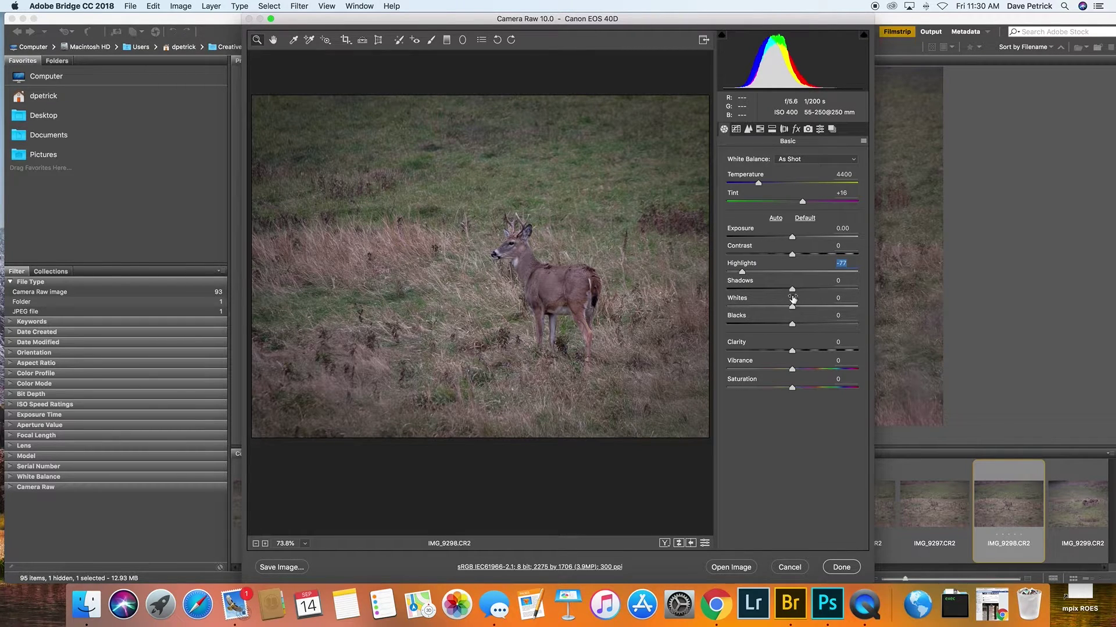
drag(791, 290, 764, 326)
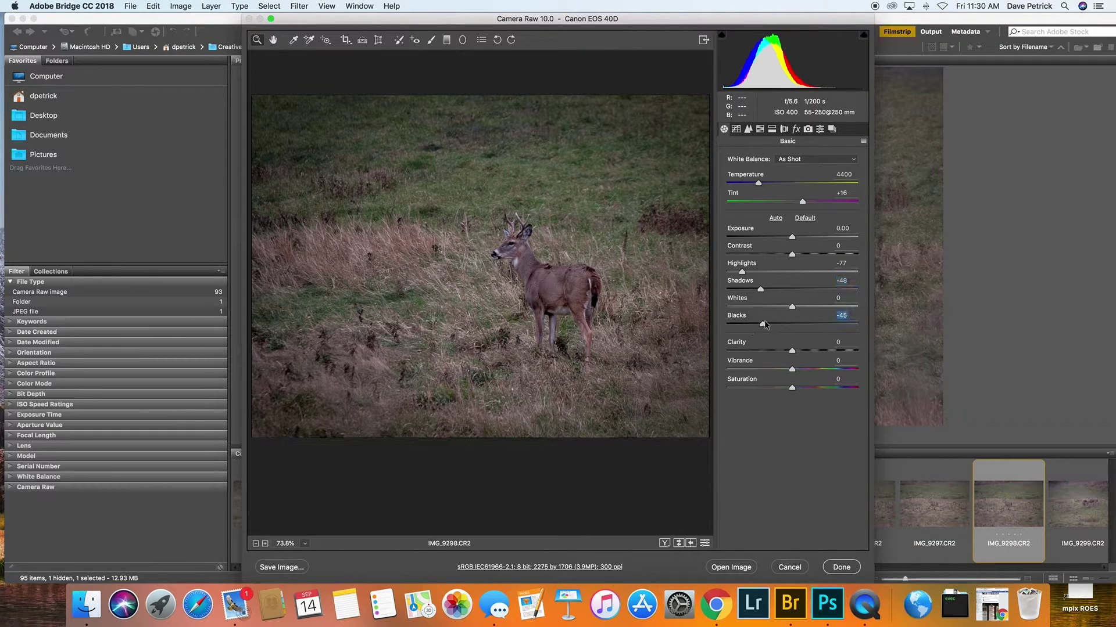
drag(796, 357, 787, 391)
Step: Try out the Greens hue at +100 and the Greens saturation in the HSL adjustments, returning both to 0
click(759, 129)
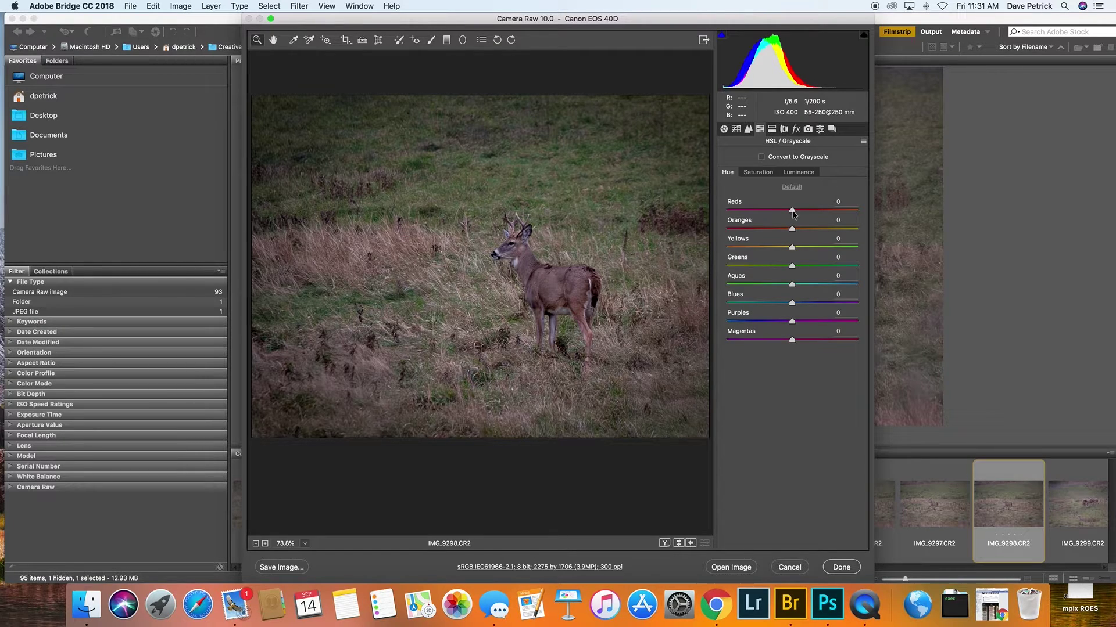
drag(793, 266, 865, 273)
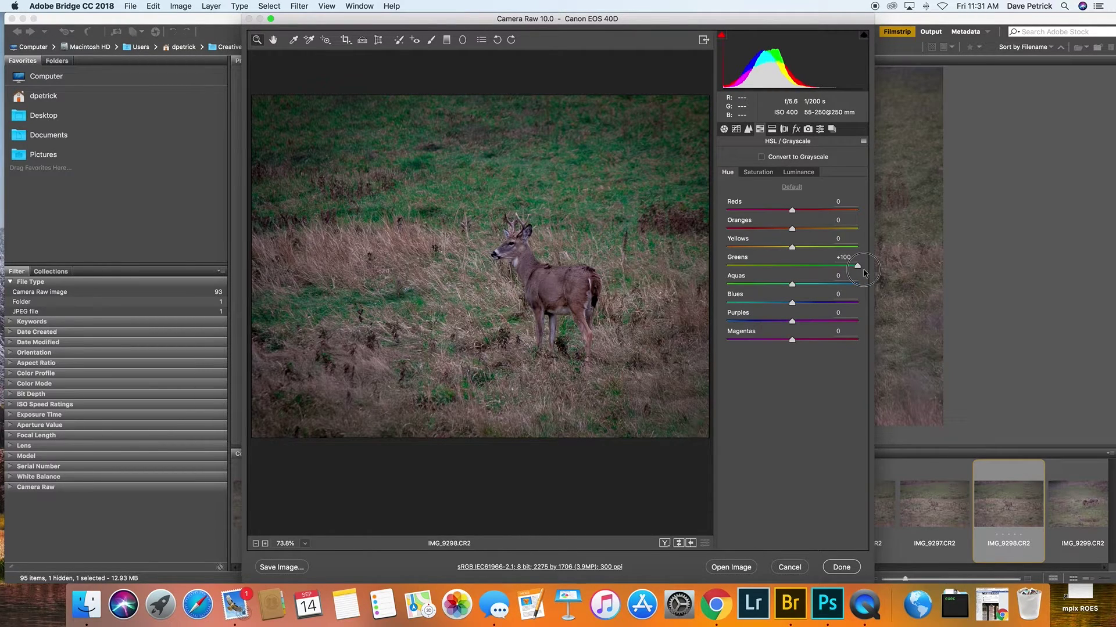
drag(865, 273, 782, 269)
double_click(781, 267)
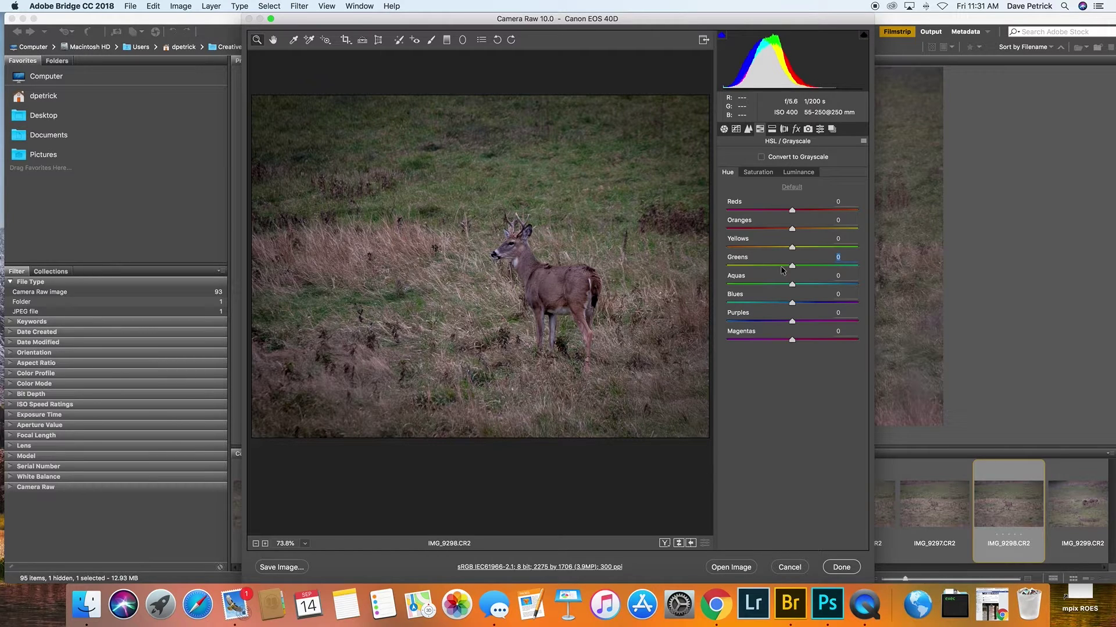
click(759, 172)
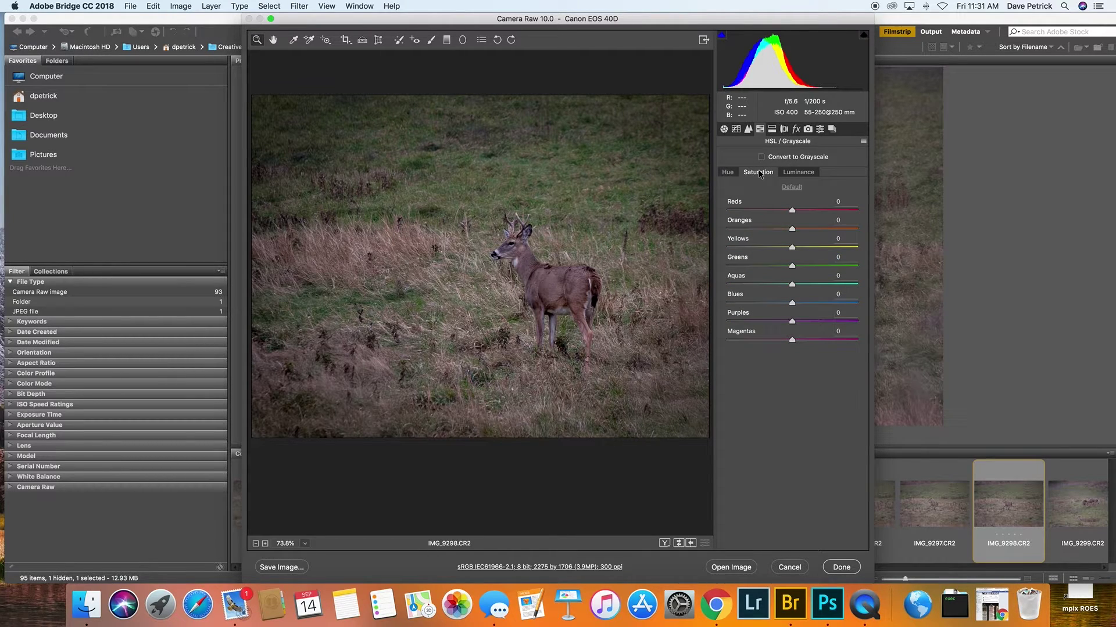
mouse_move(792, 267)
mouse_down()
mouse_move(845, 268)
mouse_move(760, 273)
mouse_move(792, 269)
mouse_up()
Step: Set the HSL luminance of Greens to -36, Oranges to +57 and Yellows to +41
click(798, 173)
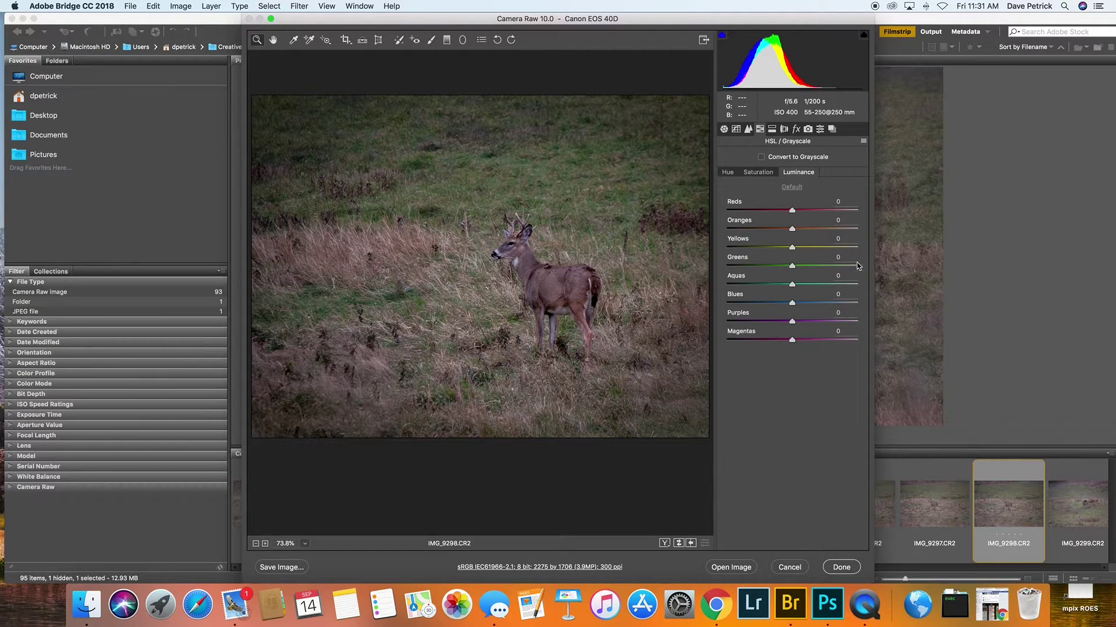
click(792, 268)
drag(793, 268, 769, 269)
drag(791, 229, 819, 249)
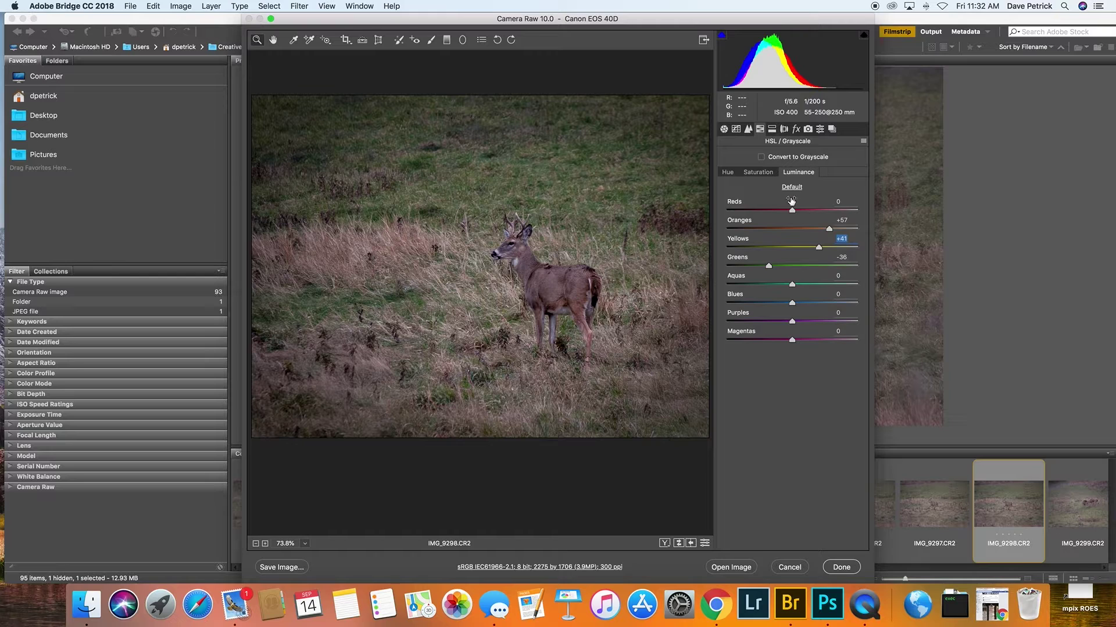
click(759, 172)
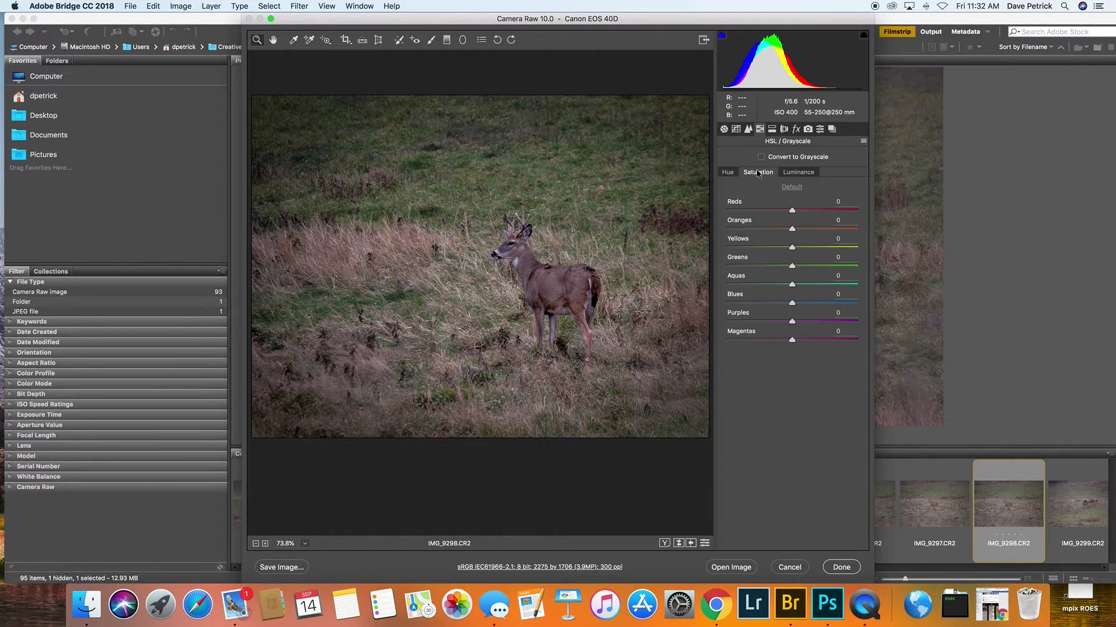
click(729, 173)
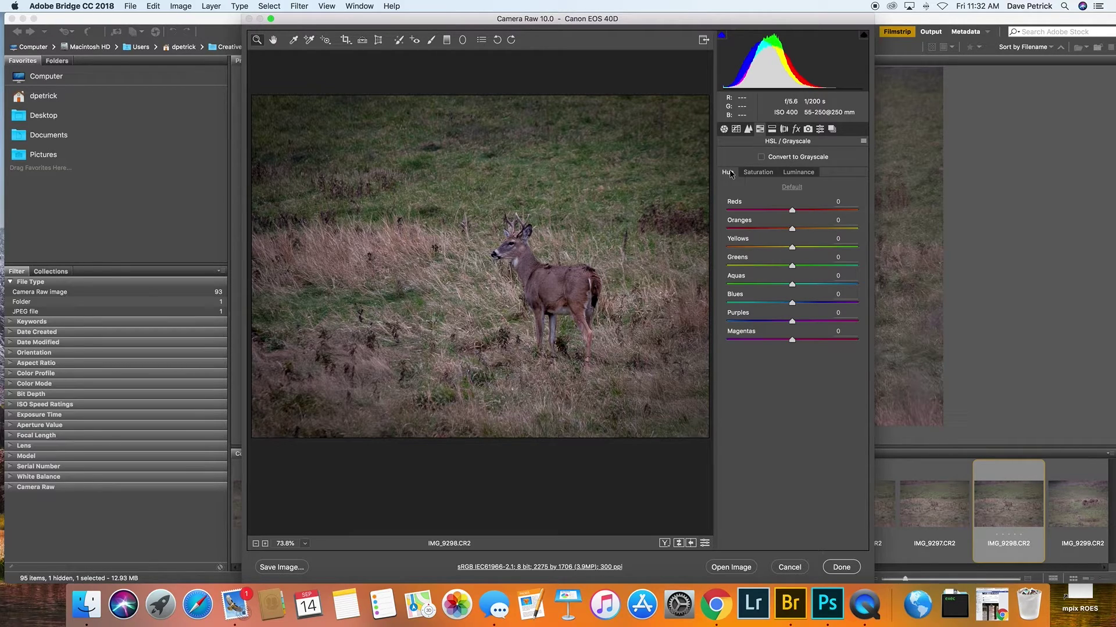
click(772, 129)
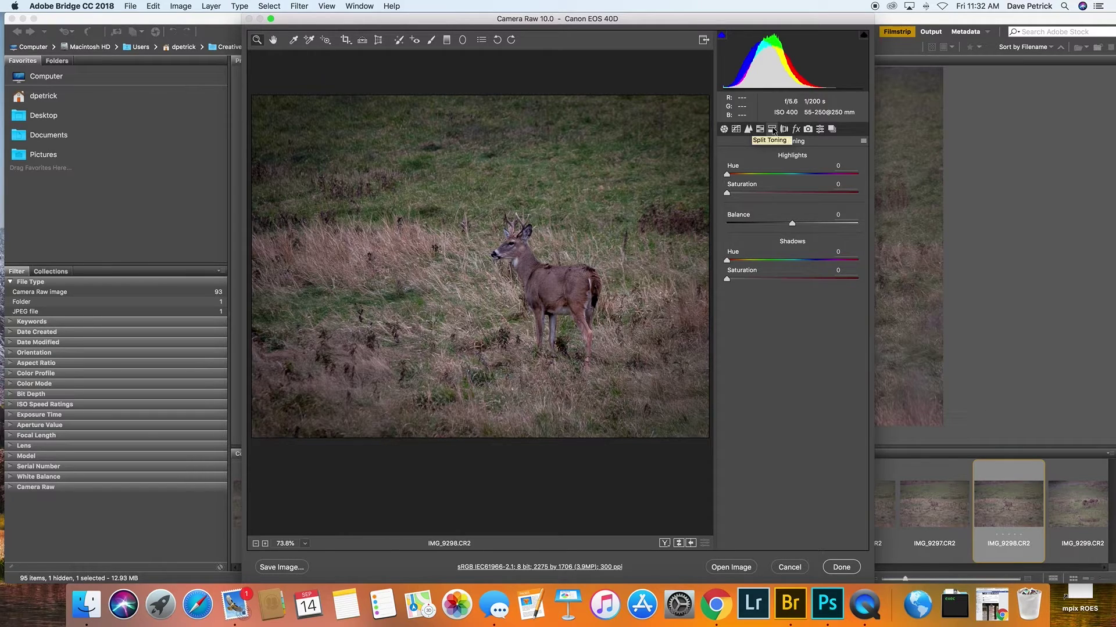
Step: Remove chromatic aberration and enable lens profile corrections with the setup set to Auto
click(783, 129)
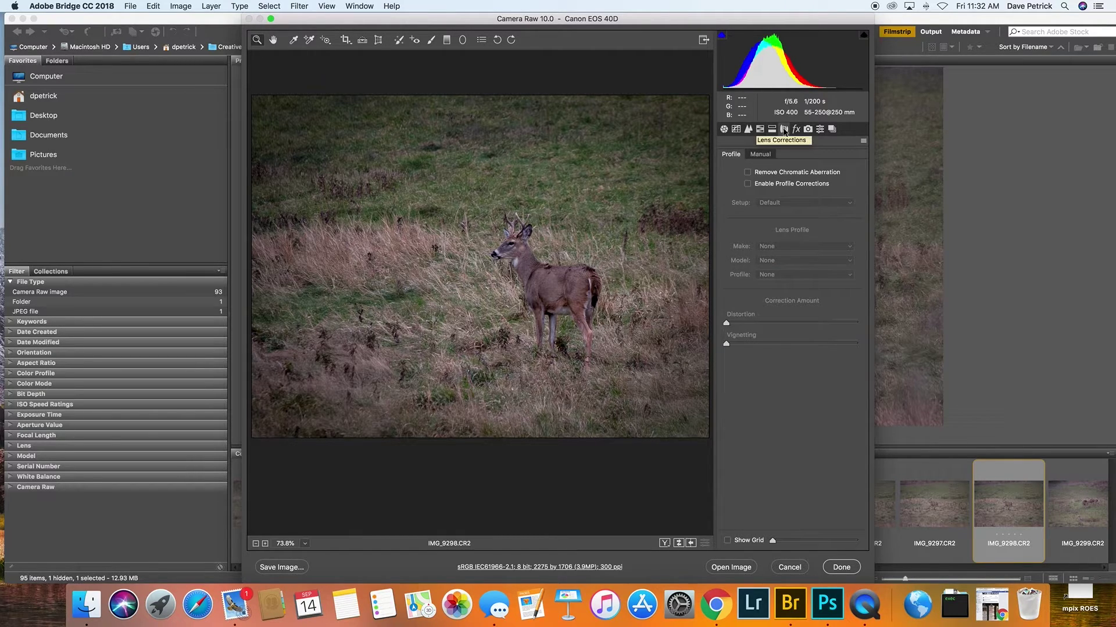
click(748, 173)
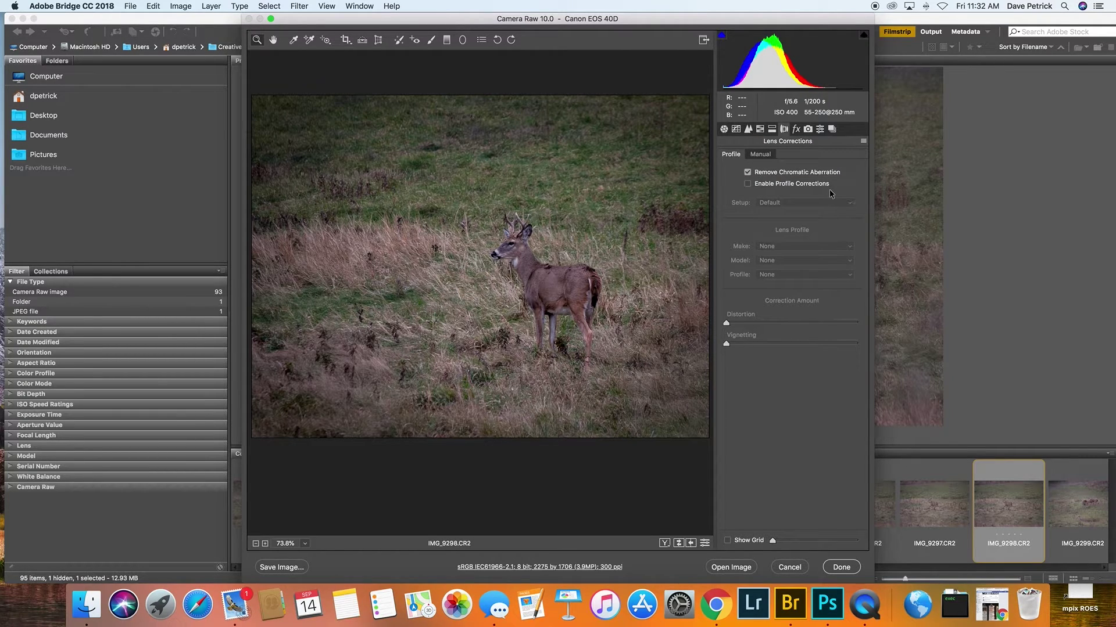
click(748, 185)
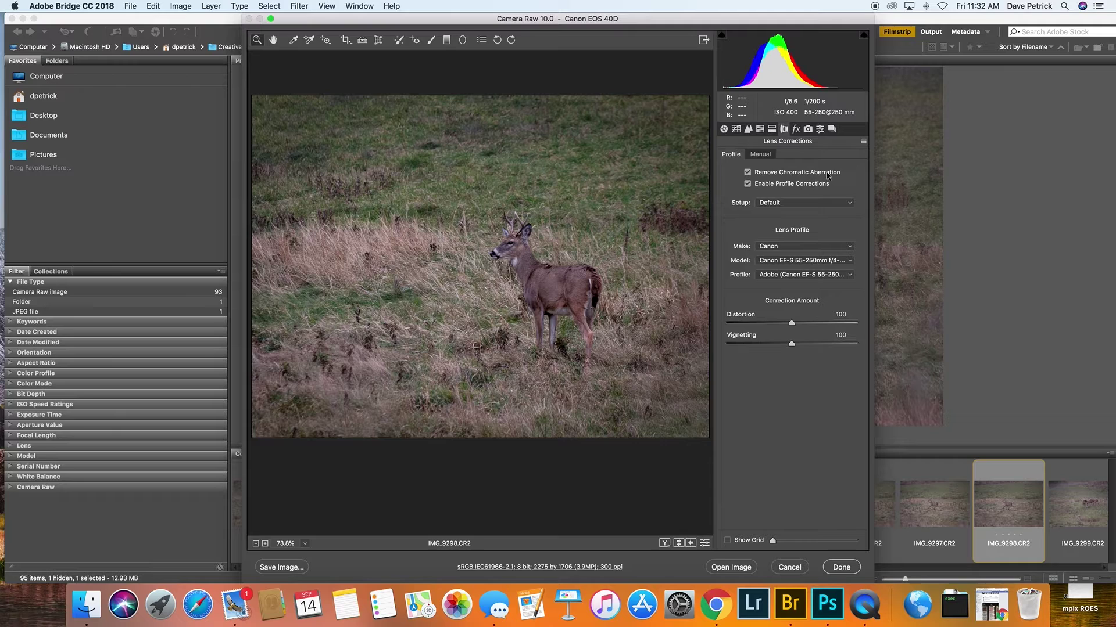
click(852, 203)
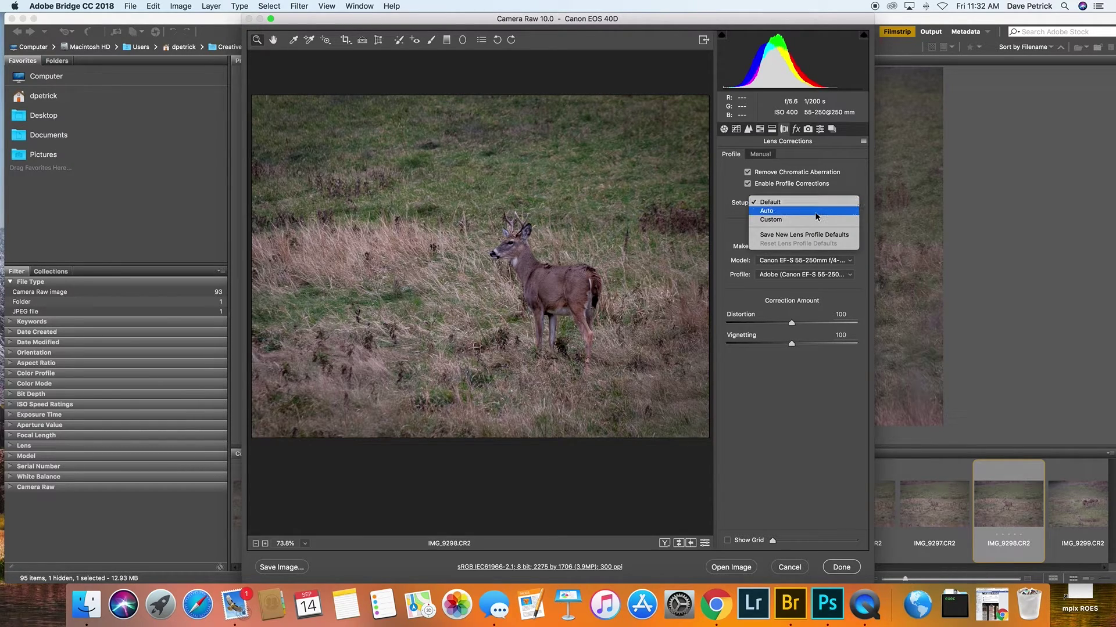
click(785, 211)
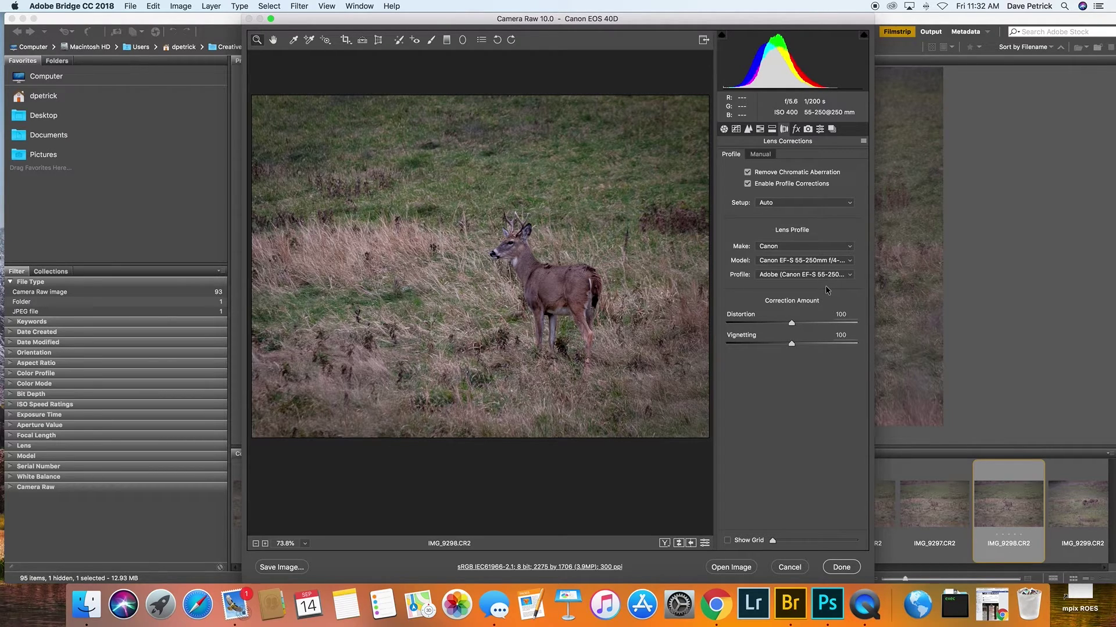
click(796, 129)
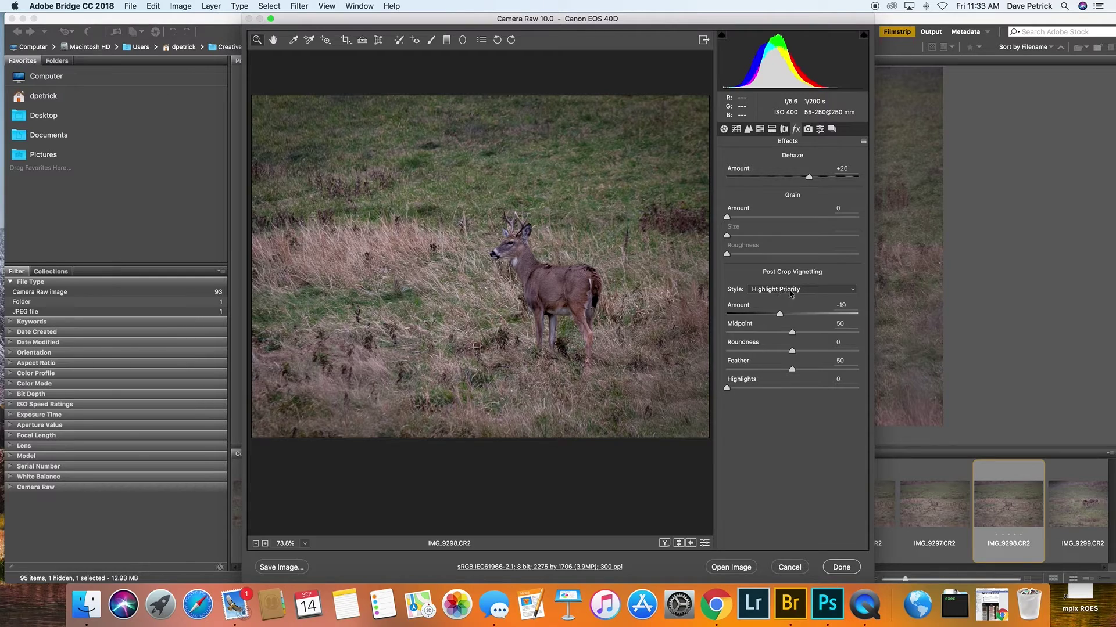
click(808, 129)
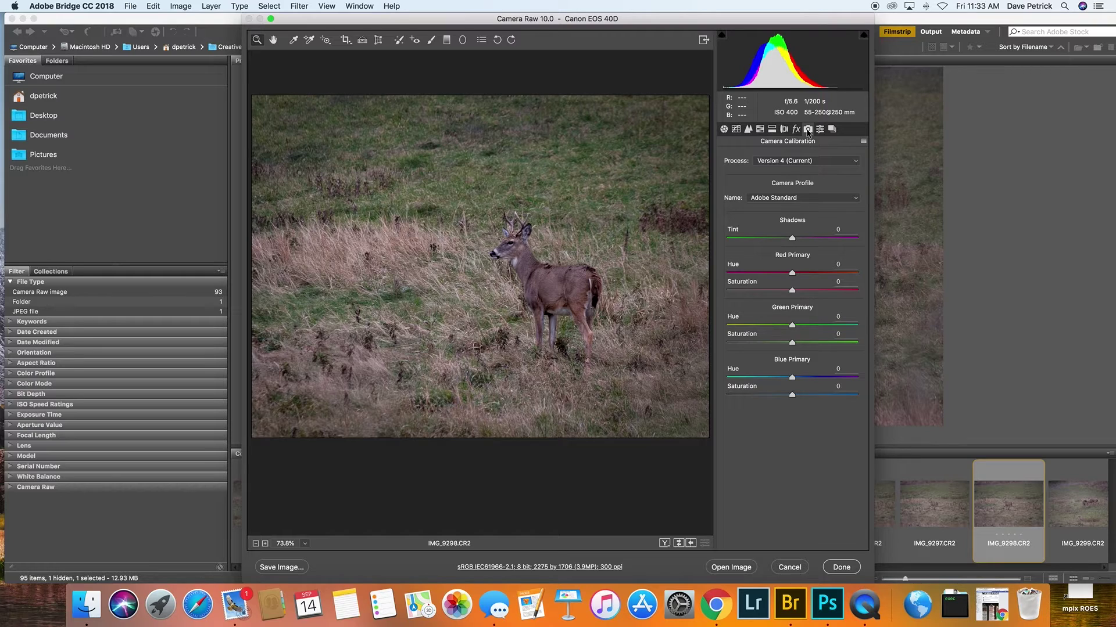
Step: Save the current adjustments as the new Camera Raw defaults and bring up the image's snapshots
click(819, 129)
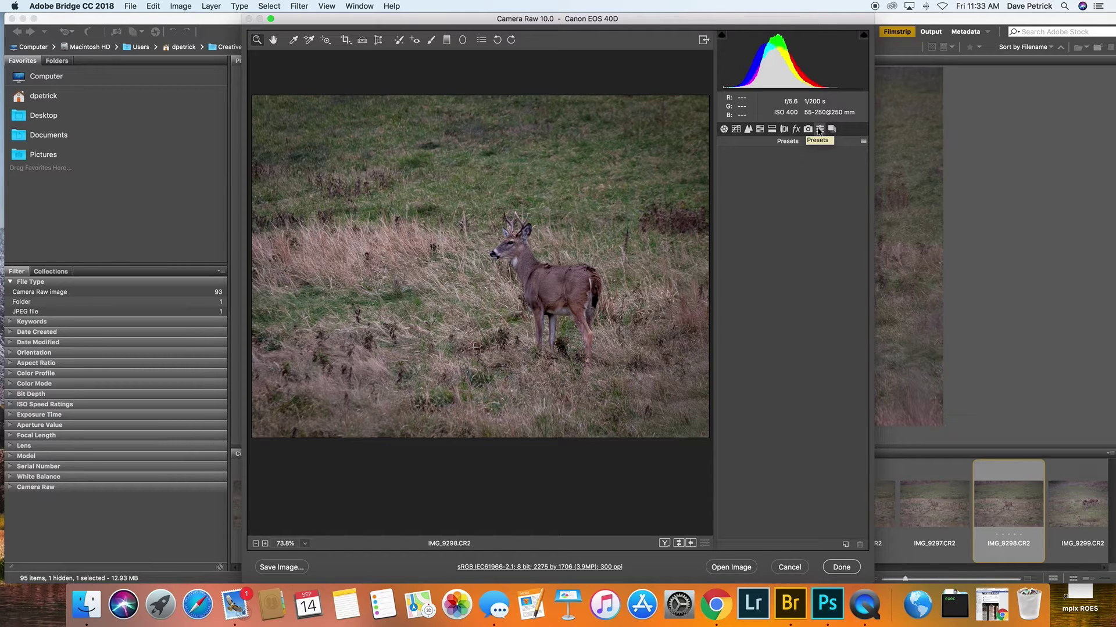
click(863, 141)
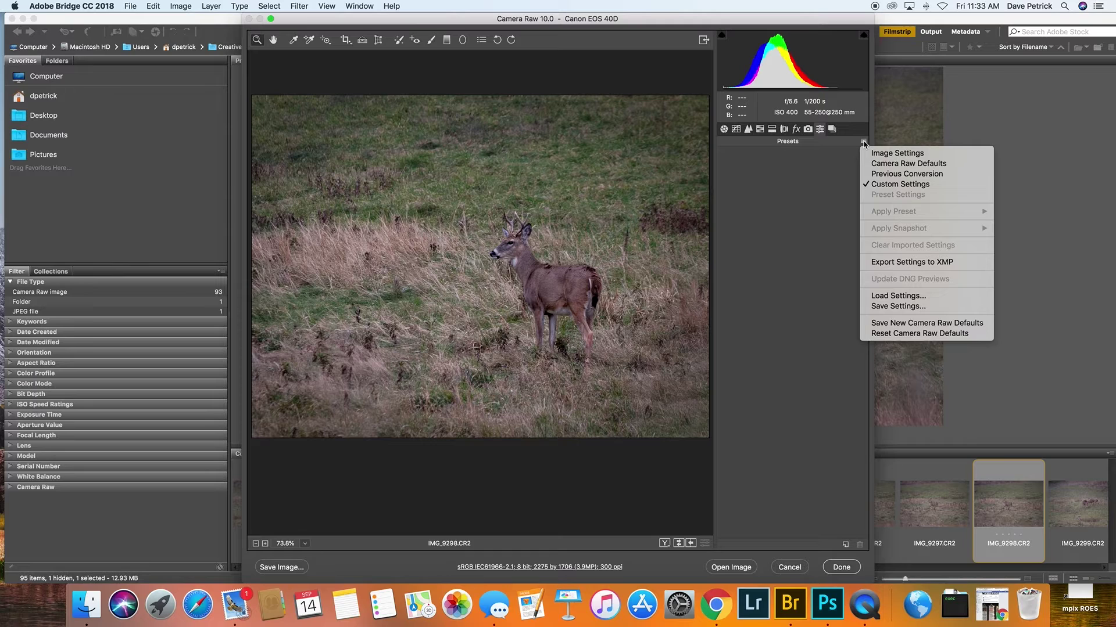
click(896, 323)
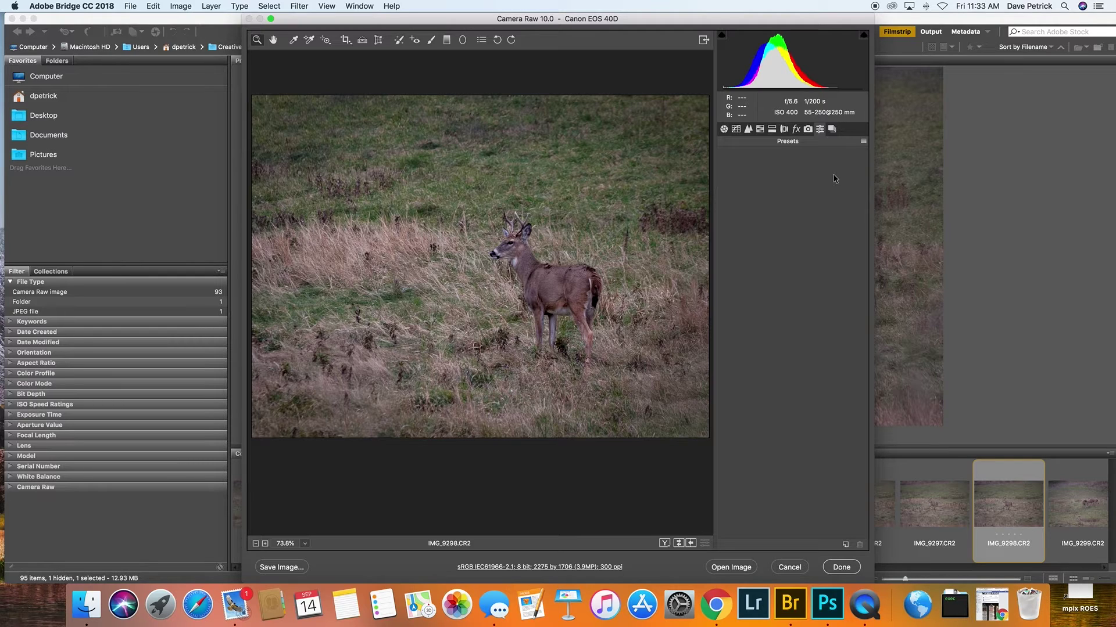
click(831, 129)
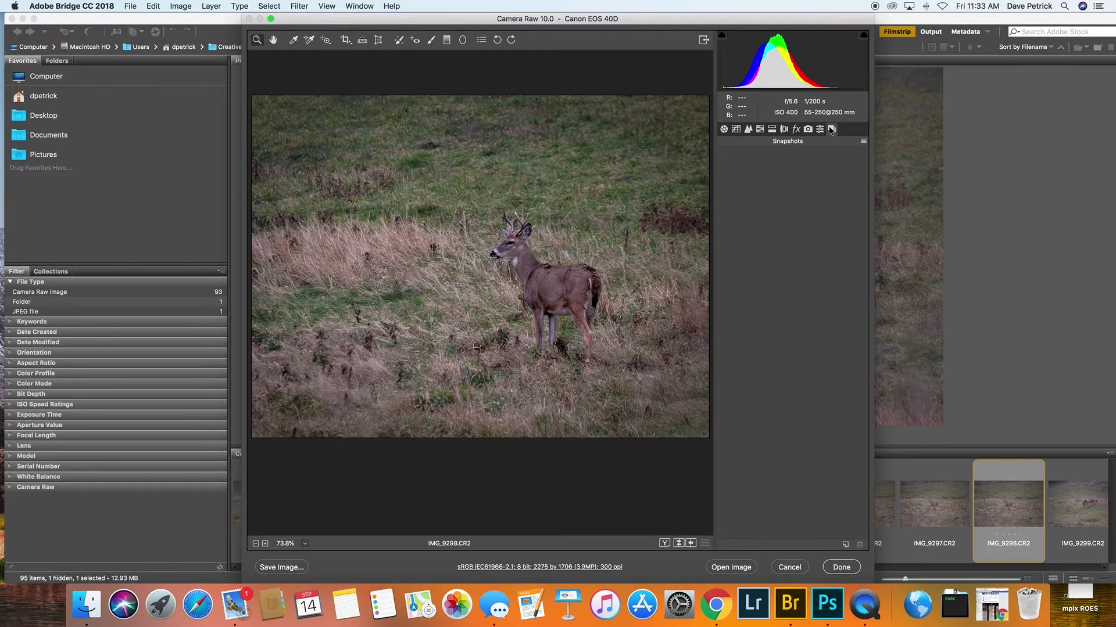